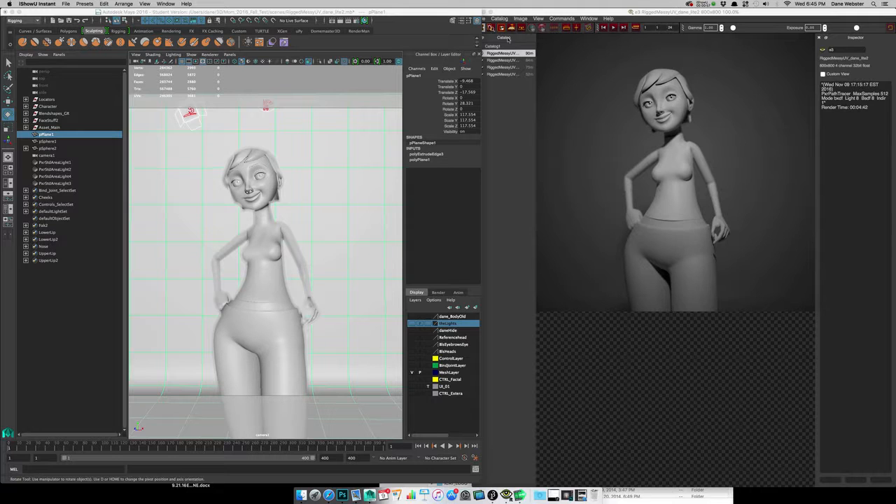
# In the render viewer, compare the first three catalog renders to examine how the lighting on the character differs
pyautogui.click(556, 18)
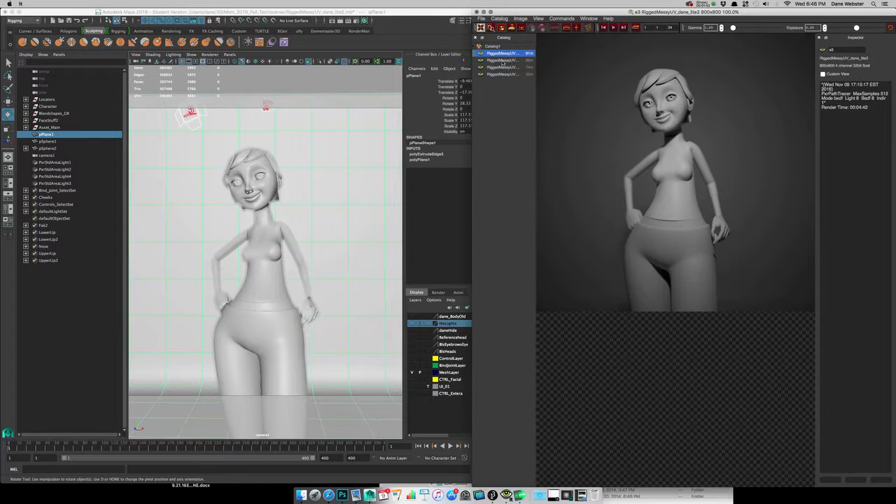
pyautogui.click(501, 61)
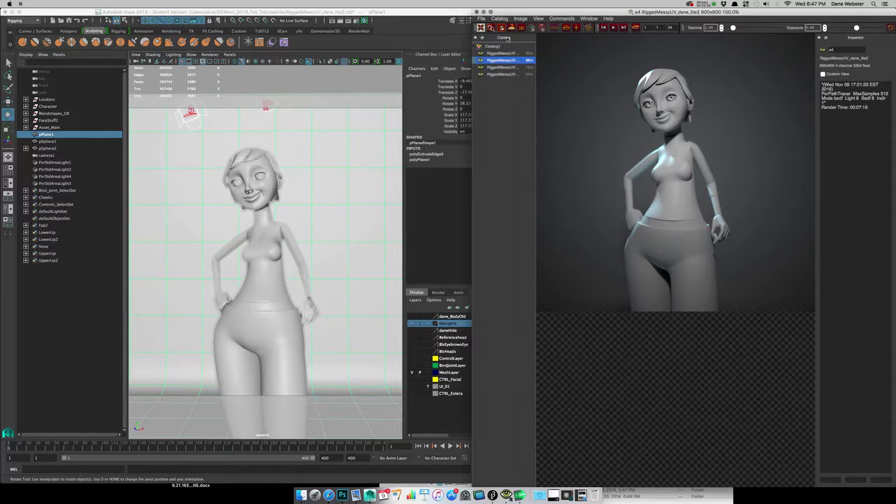
pyautogui.click(504, 67)
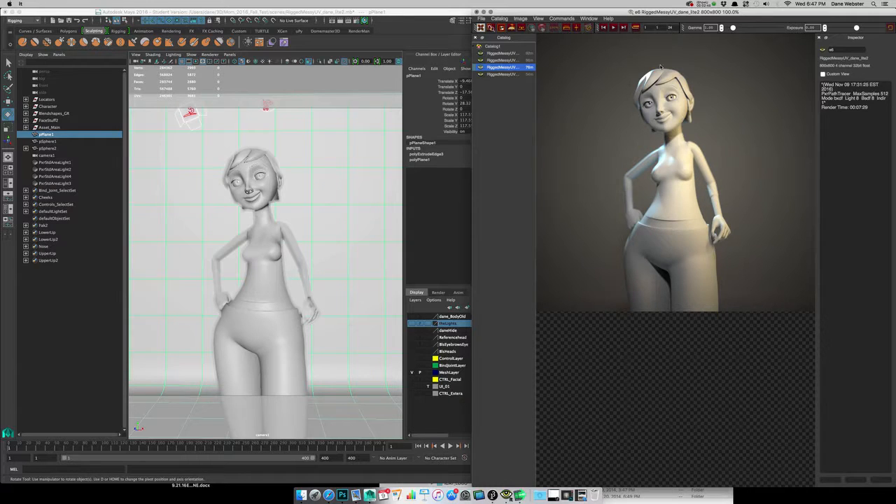
pyautogui.click(507, 54)
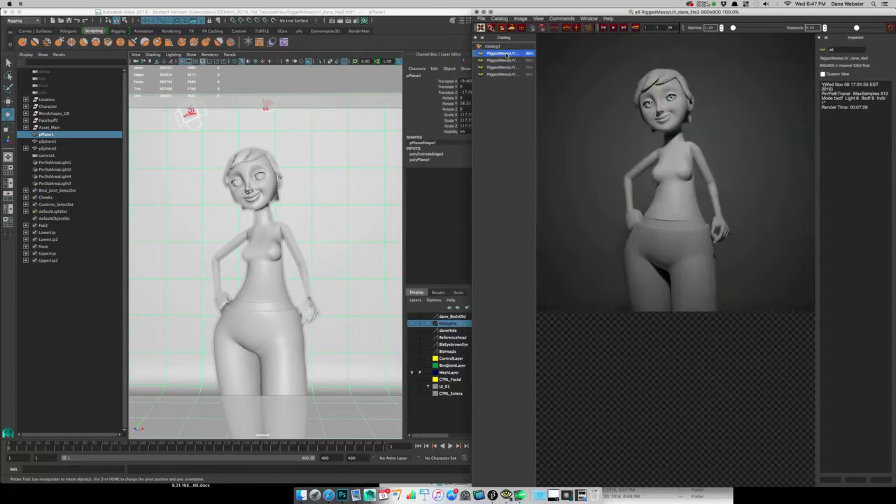
pyautogui.click(507, 67)
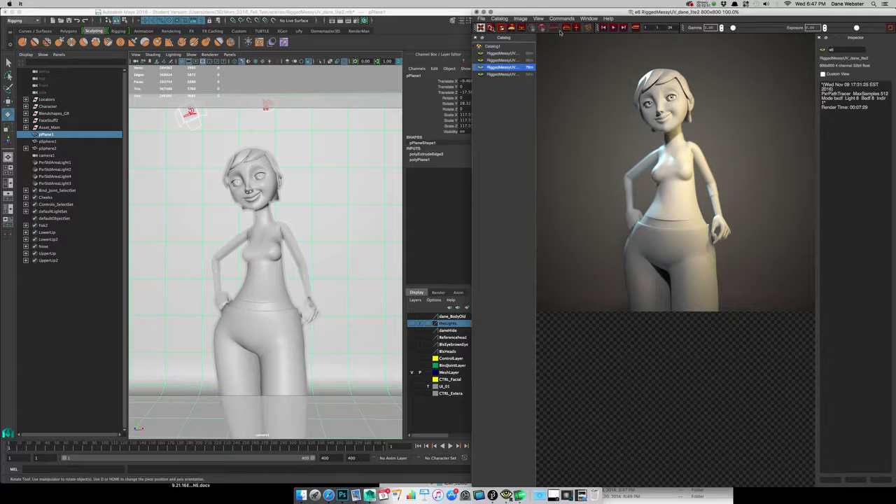
pyautogui.click(504, 60)
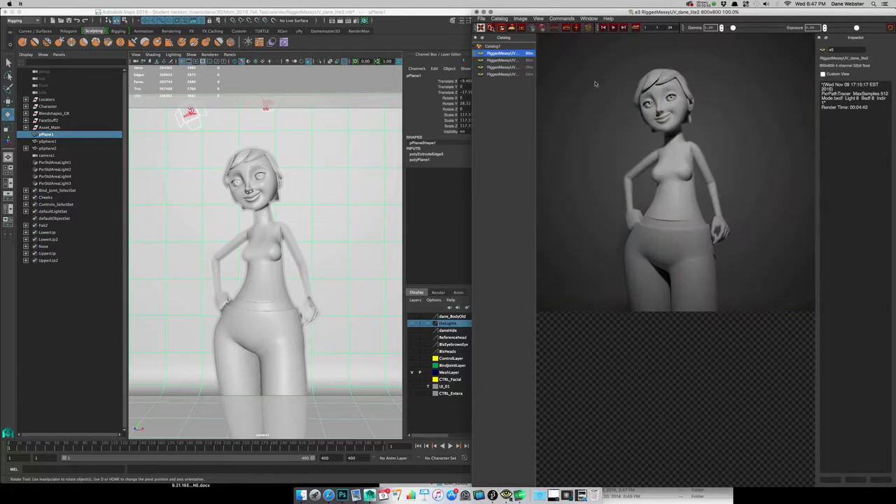
pyautogui.click(501, 68)
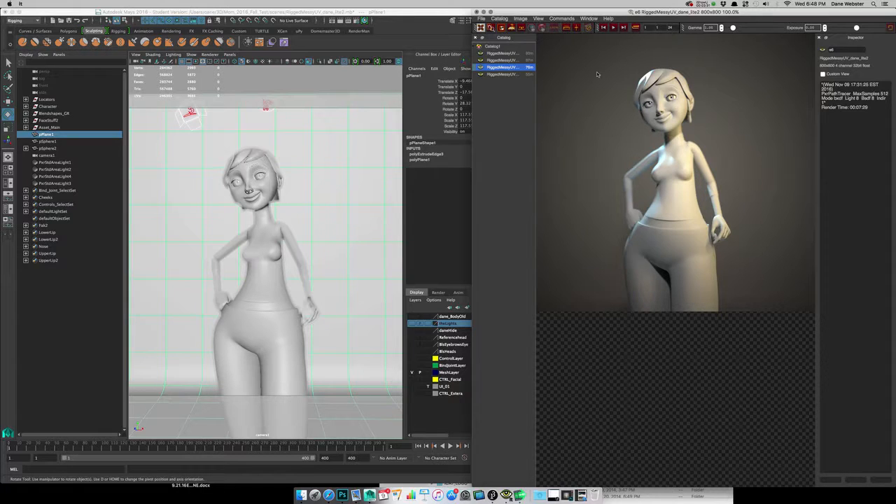
pyautogui.click(504, 54)
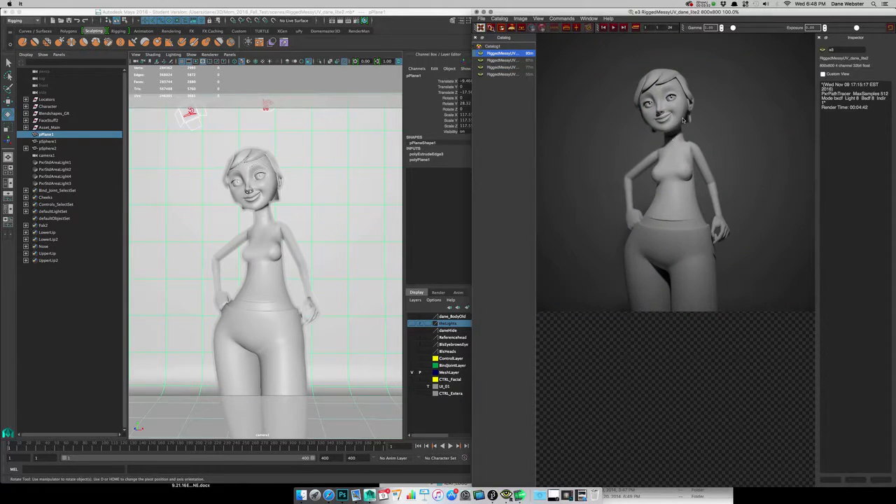
pyautogui.click(511, 60)
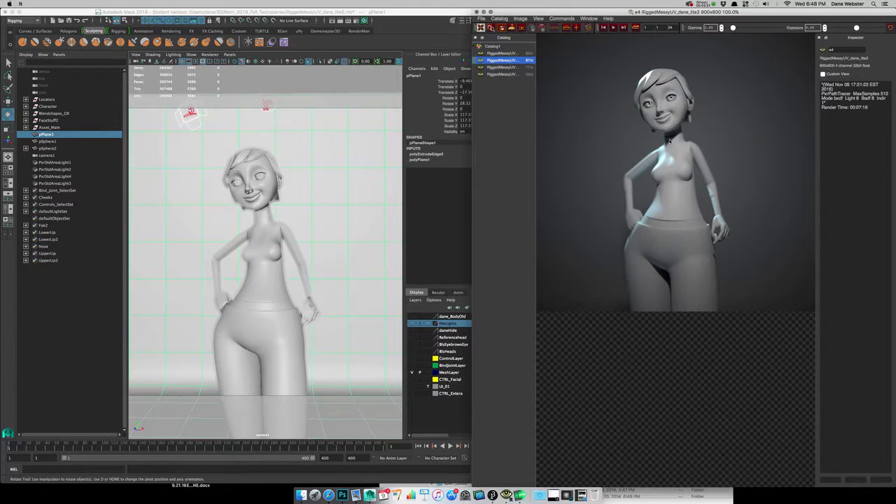
pyautogui.click(511, 67)
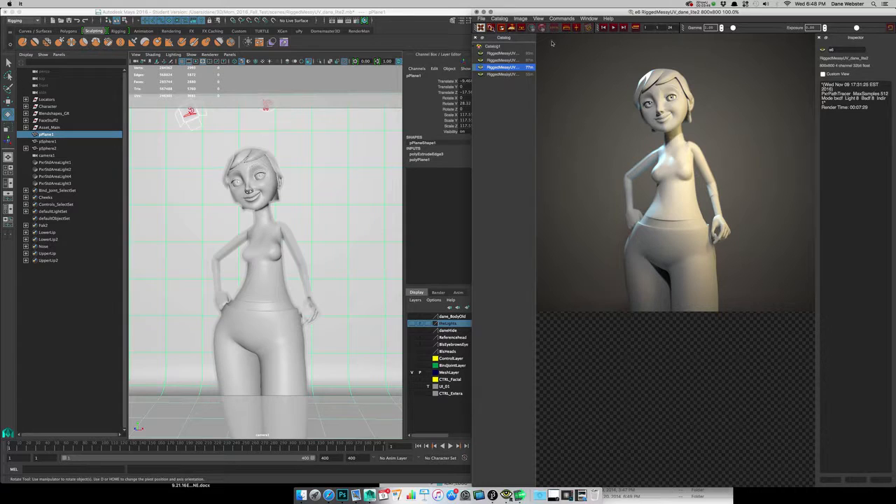
# Display the fourth catalog render and compare its character and backdrop lighting with the three earlier renders
pyautogui.moveTo(505, 75)
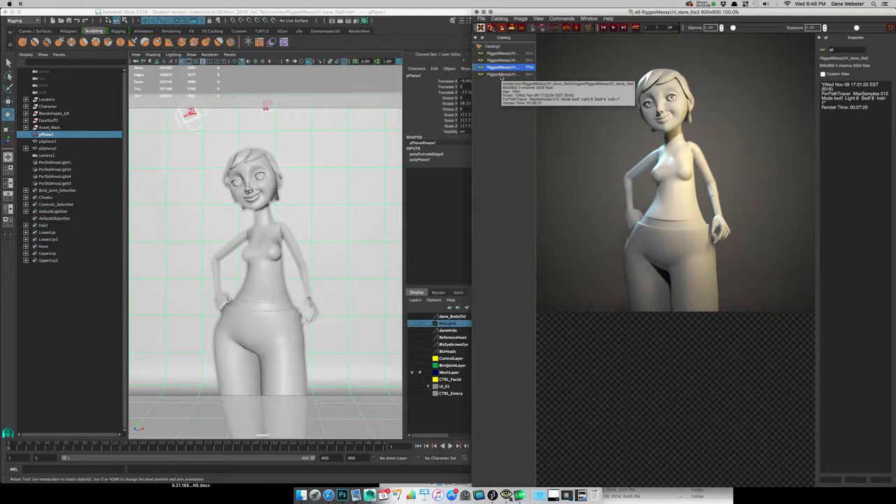
pyautogui.click(503, 75)
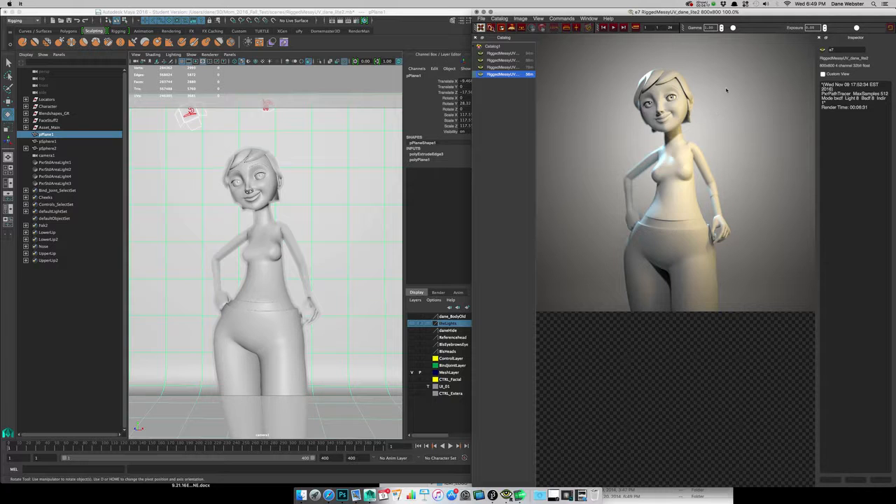
pyautogui.click(502, 54)
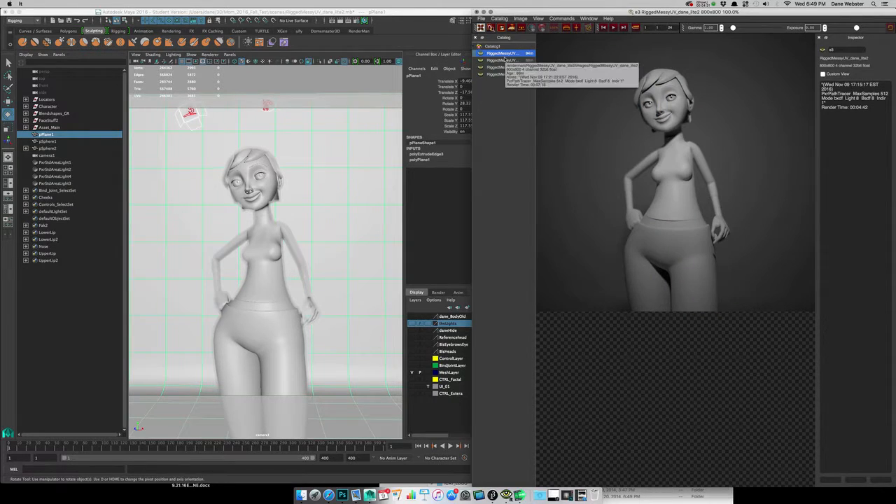
pyautogui.click(613, 27)
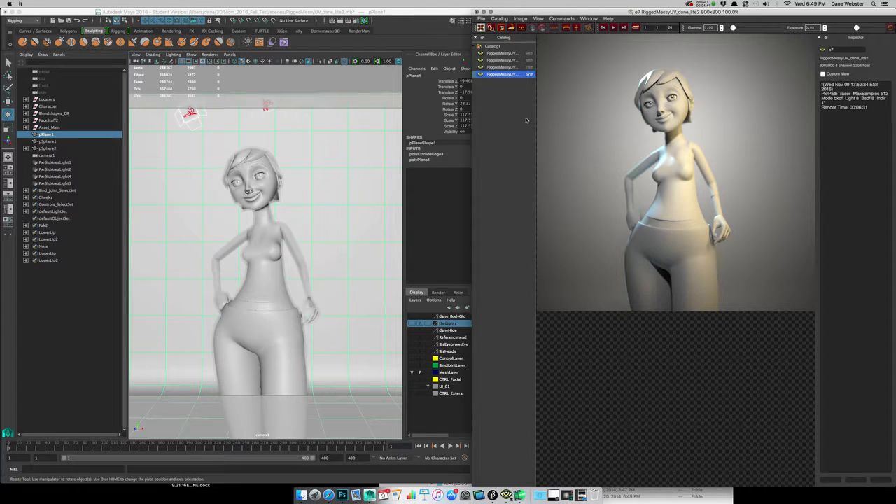
pyautogui.click(503, 67)
pyautogui.click(503, 61)
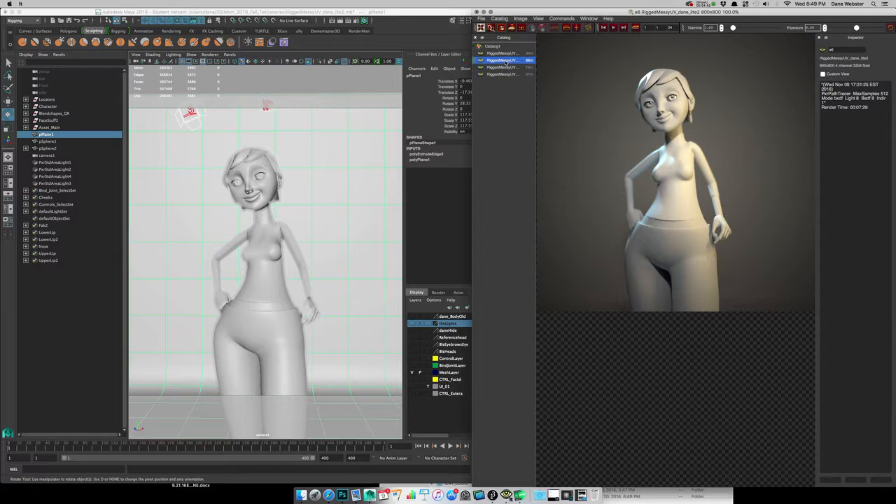
pyautogui.click(504, 53)
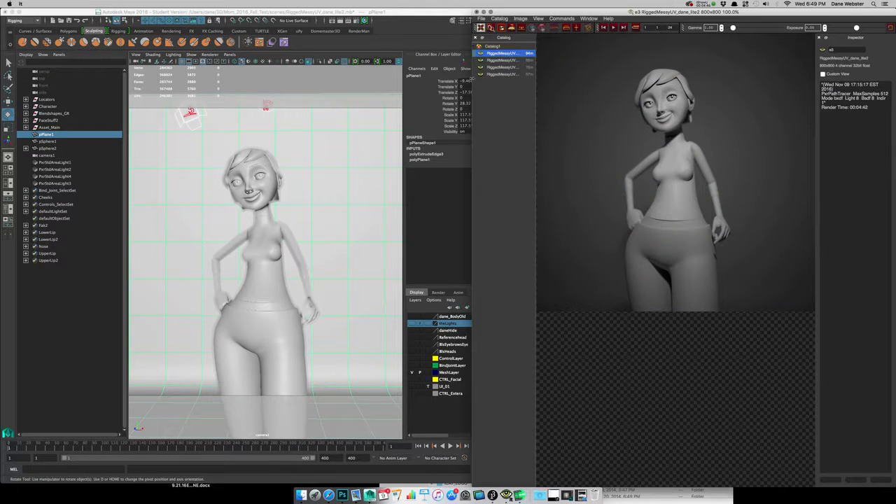
pyautogui.click(503, 74)
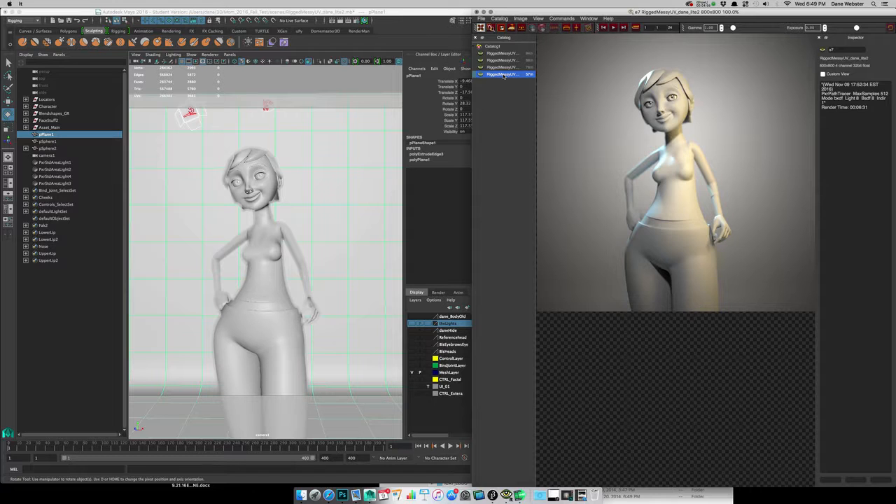
# Switch to Maya, change the viewport from camera1 to the persp camera and deselect the backdrop plane
pyautogui.click(393, 19)
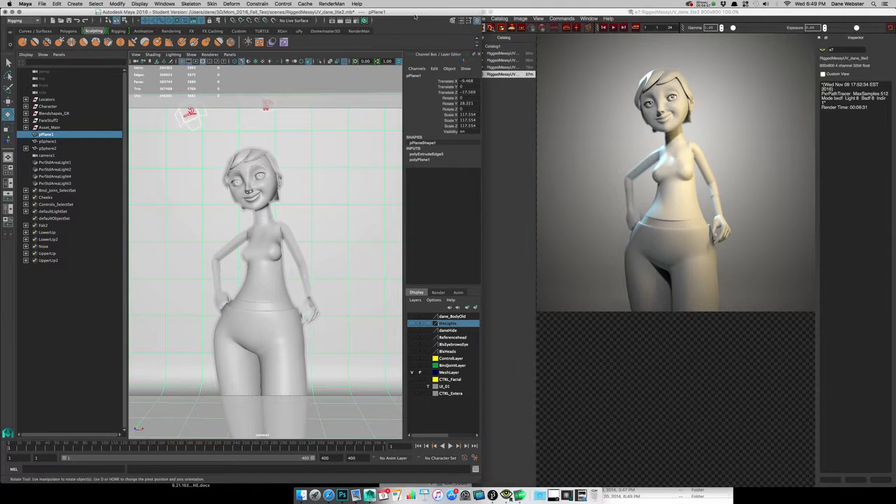
pyautogui.click(229, 55)
pyautogui.moveTo(266, 62)
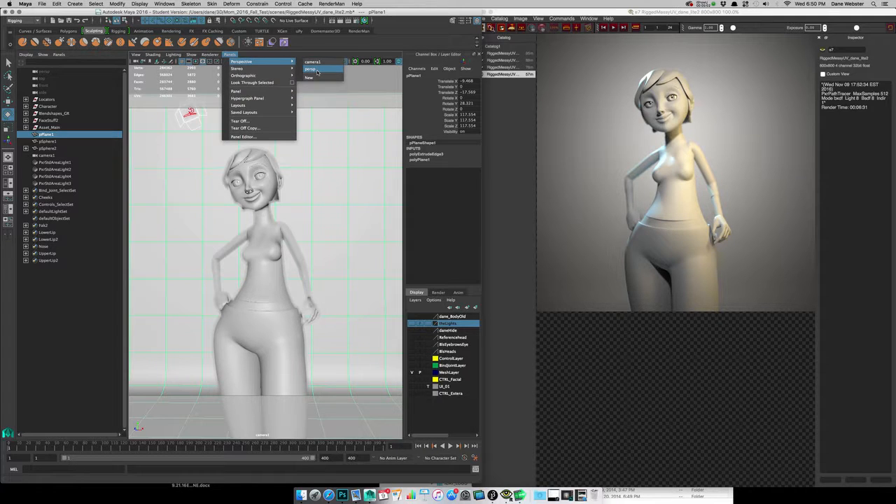
pyautogui.click(316, 70)
pyautogui.keyDown('alt'); pyautogui.moveTo(223, 289); pyautogui.dragTo(272, 153); pyautogui.keyUp('alt')
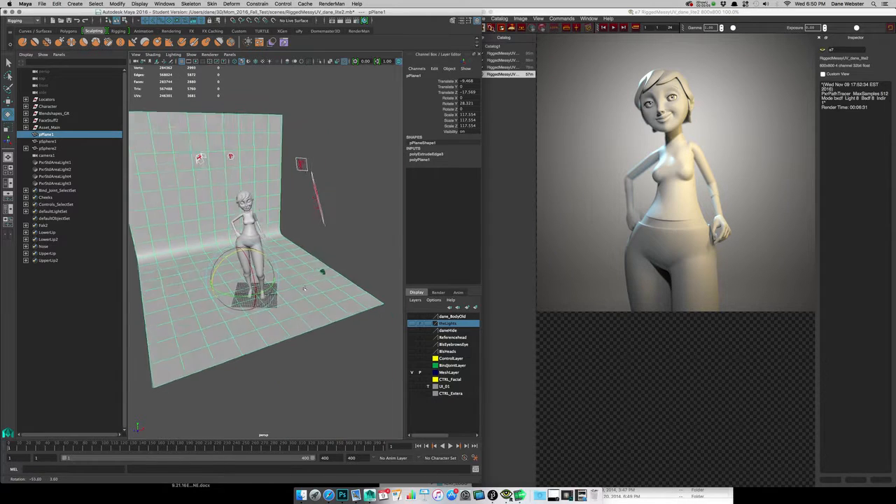
pyautogui.click(328, 343)
# Examine the character, backdrop and light arrangement in the perspective view, and select camera1 to inspect the render camera's placement
pyautogui.keyDown('alt'); pyautogui.moveTo(295, 349); pyautogui.dragTo(221, 299); pyautogui.keyUp('alt')
pyautogui.keyDown('alt'); pyautogui.moveTo(221, 299); pyautogui.dragTo(308, 293, button='right'); pyautogui.keyUp('alt')
pyautogui.keyDown('alt'); pyautogui.moveTo(309, 294); pyautogui.dragTo(285, 238); pyautogui.keyUp('alt')
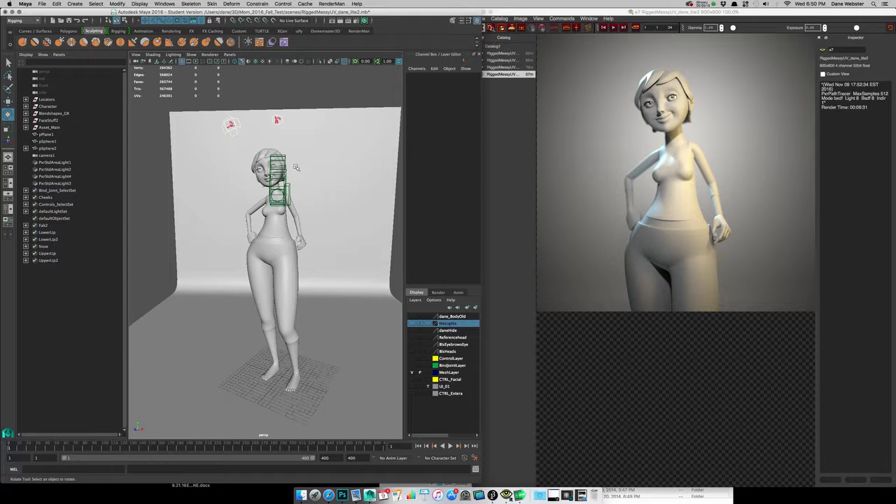
pyautogui.keyDown('alt'); pyautogui.moveTo(269, 181); pyautogui.dragTo(302, 186, button='right'); pyautogui.keyUp('alt')
pyautogui.keyDown('alt'); pyautogui.moveTo(298, 196); pyautogui.dragTo(293, 210); pyautogui.keyUp('alt')
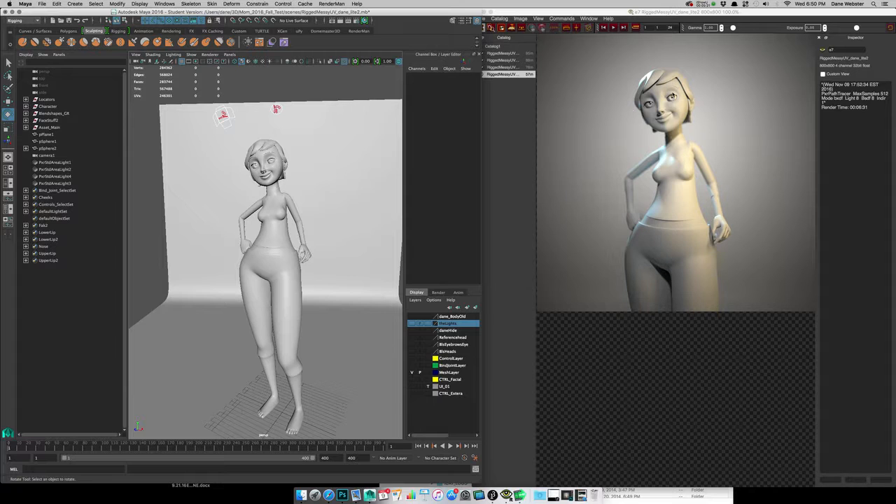
pyautogui.keyDown('alt'); pyautogui.moveTo(306, 200); pyautogui.dragTo(245, 196, button='right'); pyautogui.keyUp('alt')
pyautogui.keyDown('alt'); pyautogui.moveTo(245, 197); pyautogui.dragTo(239, 202); pyautogui.keyUp('alt')
pyautogui.keyDown('alt'); pyautogui.moveTo(314, 259); pyautogui.dragTo(306, 260); pyautogui.keyUp('alt')
pyautogui.click(251, 263)
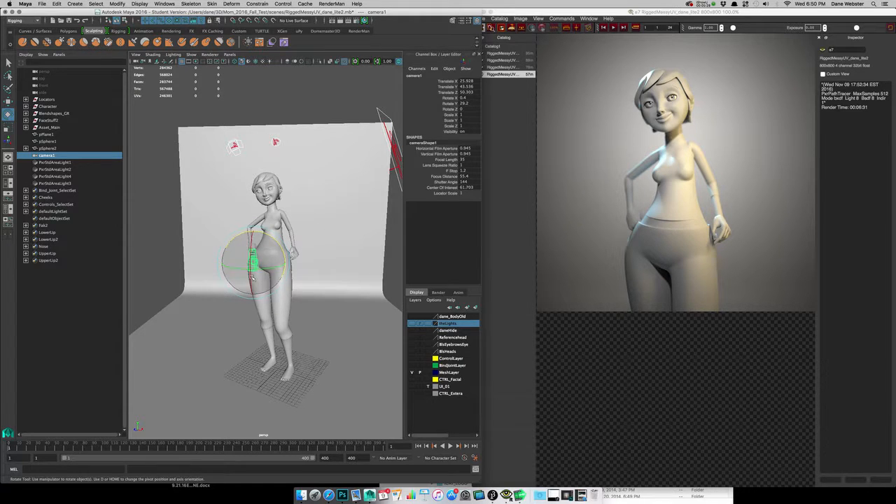
pyautogui.moveTo(256, 273); pyautogui.dragTo(277, 277)
pyautogui.moveTo(278, 277); pyautogui.dragTo(225, 220)
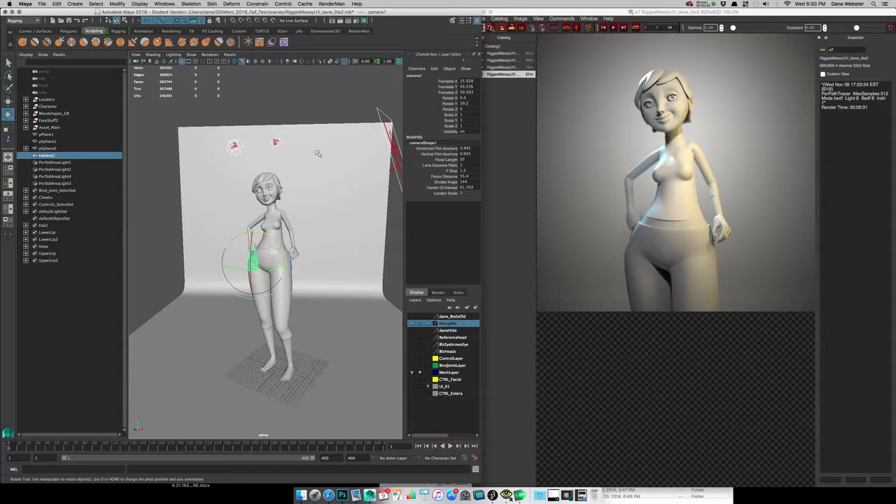
pyautogui.moveTo(244, 248); pyautogui.dragTo(241, 265)
# Select PxrStdAreaLight3 and examine its position above and behind the character
pyautogui.click(235, 146)
pyautogui.keyDown('alt'); pyautogui.moveTo(230, 251); pyautogui.dragTo(220, 216); pyautogui.keyUp('alt')
pyautogui.click(287, 250)
pyautogui.keyDown('alt'); pyautogui.moveTo(287, 250); pyautogui.dragTo(130, 185); pyautogui.keyUp('alt')
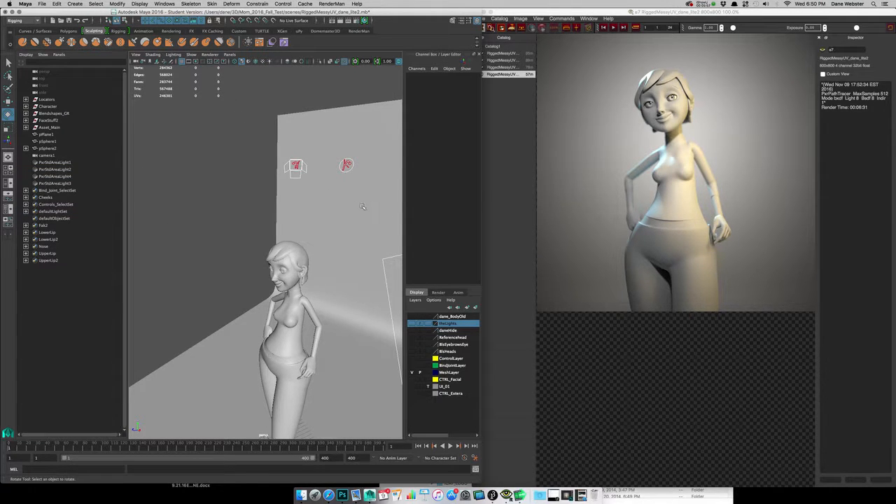
pyautogui.click(346, 168)
pyautogui.moveTo(306, 202)
pyautogui.keyDown('alt'); pyautogui.mouseDown()
pyautogui.moveTo(392, 214)
pyautogui.moveTo(336, 217)
pyautogui.moveTo(388, 214)
pyautogui.moveTo(310, 233)
pyautogui.moveTo(245, 226)
pyautogui.moveTo(319, 210)
pyautogui.mouseUp(); pyautogui.keyUp('alt')
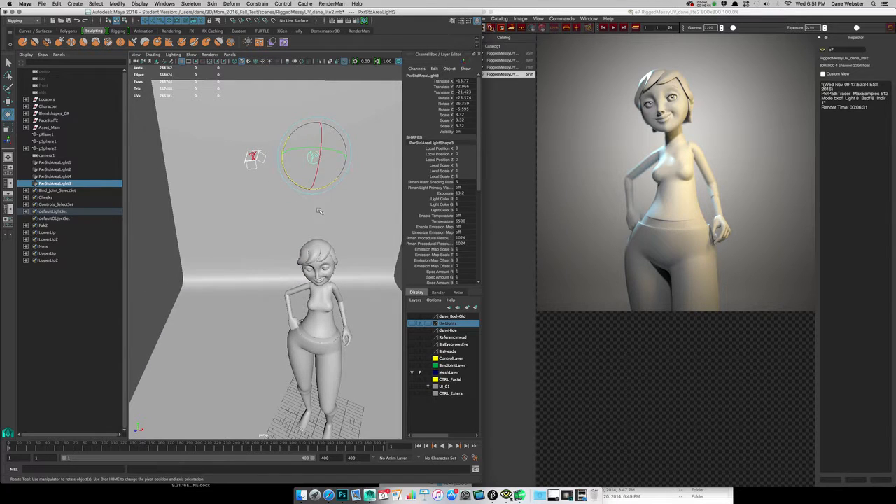
# Select PxrStdAreaLight1 and examine where it sits in front of the character relative to the other lights
pyautogui.keyDown('alt'); pyautogui.moveTo(320, 210); pyautogui.dragTo(173, 202, button='right'); pyautogui.keyUp('alt')
pyautogui.keyDown('alt'); pyautogui.moveTo(174, 202); pyautogui.dragTo(215, 212); pyautogui.keyUp('alt')
pyautogui.keyDown('alt'); pyautogui.moveTo(215, 211); pyautogui.dragTo(238, 258, button='right'); pyautogui.keyUp('alt')
pyautogui.keyDown('alt'); pyautogui.moveTo(238, 258); pyautogui.dragTo(285, 256); pyautogui.keyUp('alt')
pyautogui.moveTo(315, 207); pyautogui.dragTo(356, 242)
pyautogui.keyDown('alt'); pyautogui.moveTo(356, 242); pyautogui.dragTo(378, 251, button='right'); pyautogui.keyUp('alt')
pyautogui.keyDown('alt'); pyautogui.moveTo(378, 250); pyautogui.dragTo(252, 252, button='middle'); pyautogui.keyUp('alt')
pyautogui.keyDown('alt'); pyautogui.moveTo(252, 251); pyautogui.dragTo(246, 226); pyautogui.keyUp('alt')
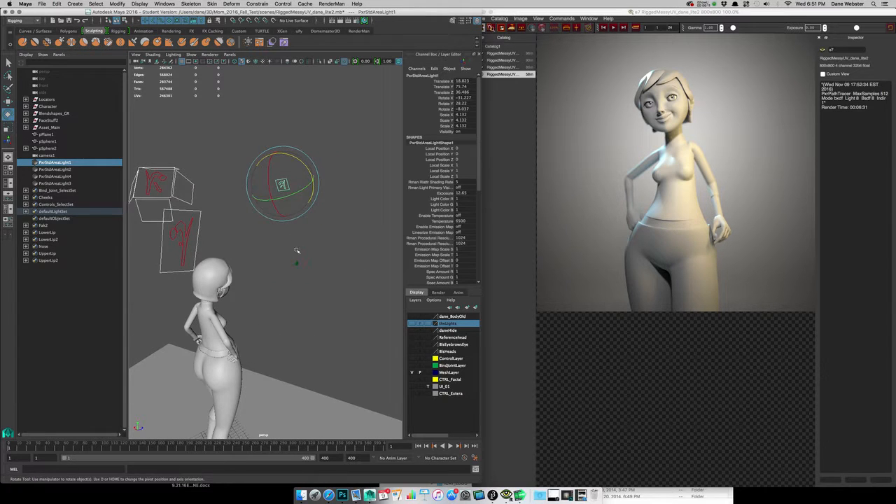
# Select PxrStdAreaLight4 and examine the large area light's placement beside the character from several angles
pyautogui.keyDown('alt'); pyautogui.moveTo(297, 251); pyautogui.dragTo(222, 226); pyautogui.keyUp('alt')
pyautogui.moveTo(202, 182); pyautogui.dragTo(234, 238)
pyautogui.keyDown('alt'); pyautogui.moveTo(298, 237); pyautogui.dragTo(146, 234); pyautogui.keyUp('alt')
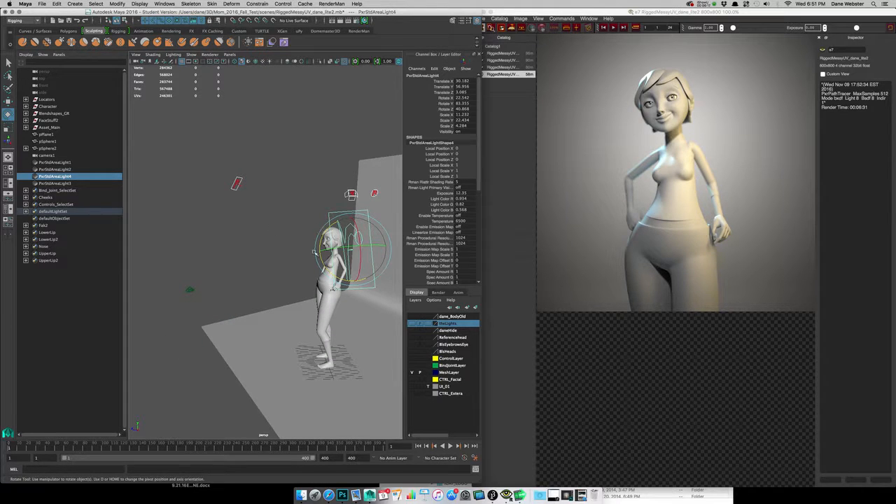
pyautogui.keyDown('alt'); pyautogui.moveTo(336, 199); pyautogui.dragTo(250, 201); pyautogui.keyUp('alt')
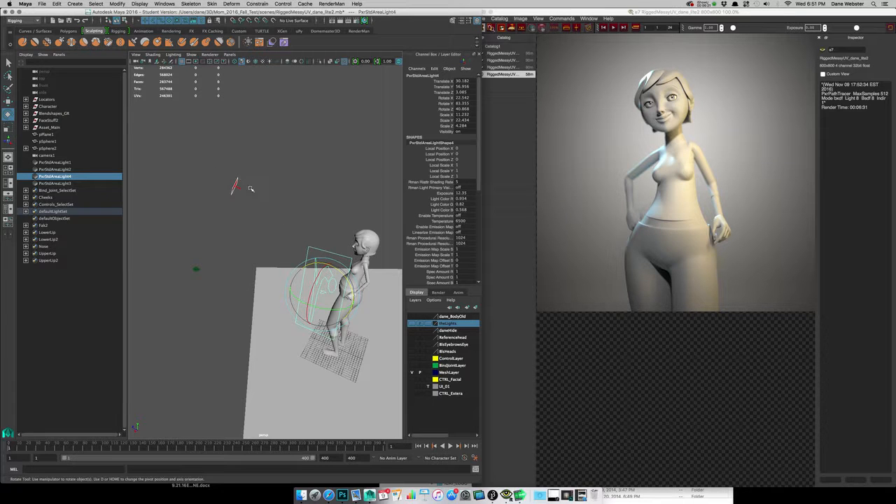
pyautogui.keyDown('alt'); pyautogui.moveTo(228, 247); pyautogui.dragTo(298, 320); pyautogui.keyUp('alt')
pyautogui.keyDown('alt'); pyautogui.moveTo(234, 231); pyautogui.dragTo(298, 266, button='right'); pyautogui.keyUp('alt')
pyautogui.keyDown('alt'); pyautogui.moveTo(298, 274); pyautogui.dragTo(316, 261, button='middle'); pyautogui.keyUp('alt')
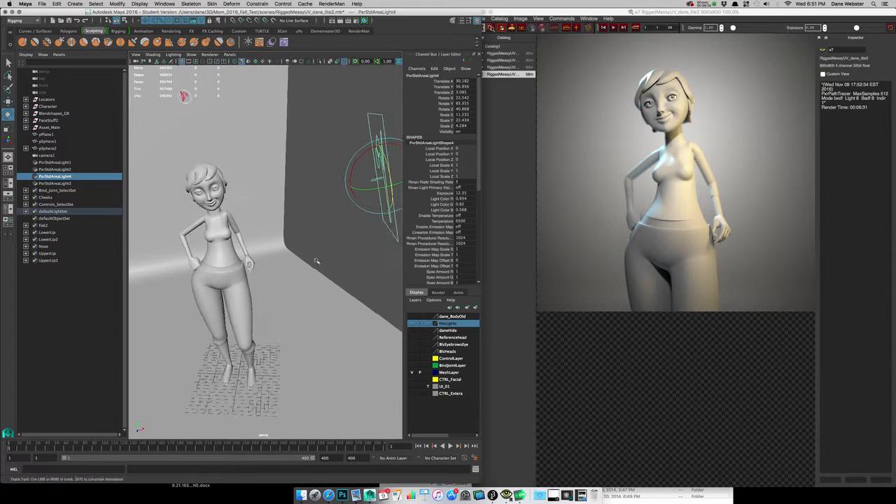
pyautogui.keyDown('alt'); pyautogui.moveTo(316, 261); pyautogui.dragTo(294, 262); pyautogui.keyUp('alt')
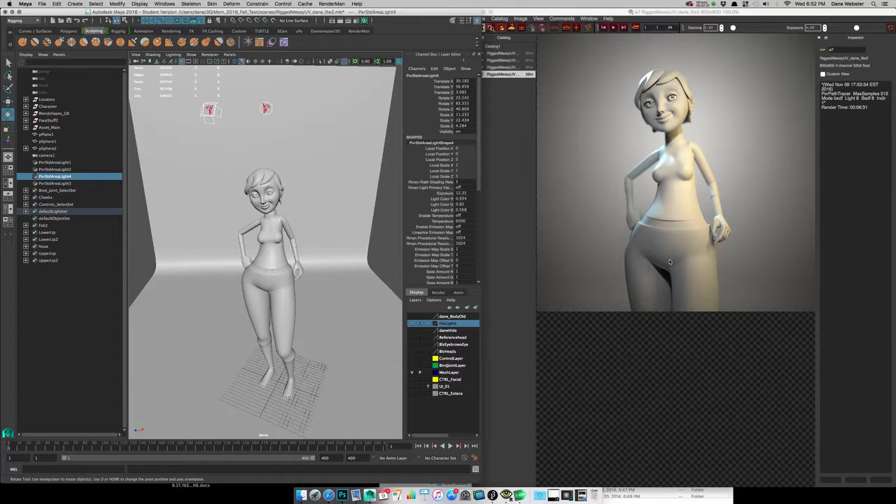
# Return to the render viewer and go through the four catalog renders again, ending on the fourth one
pyautogui.click(513, 54)
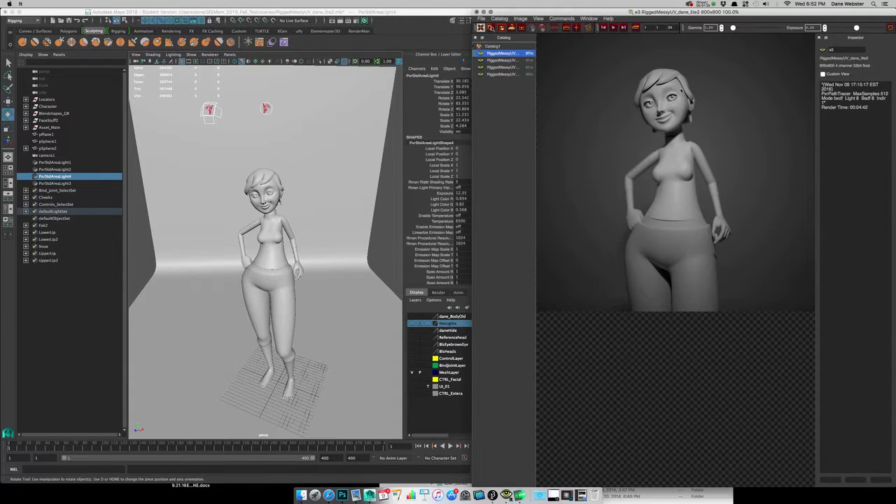
pyautogui.click(500, 61)
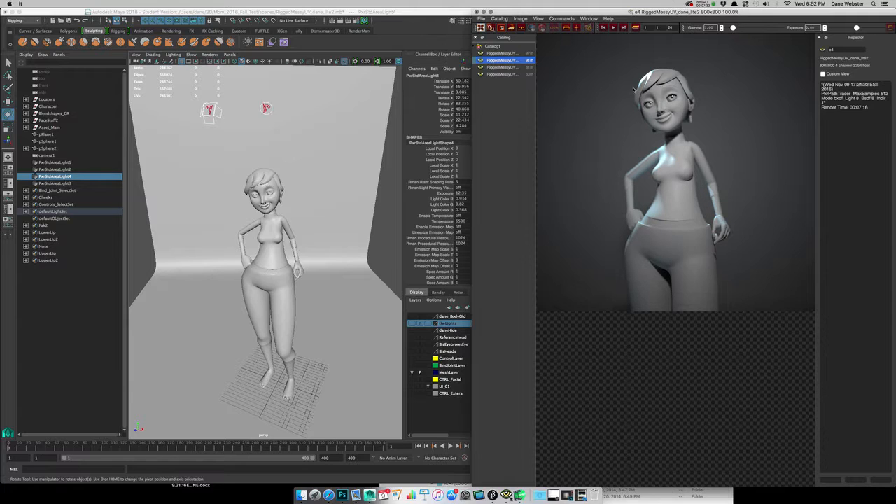
pyautogui.click(508, 67)
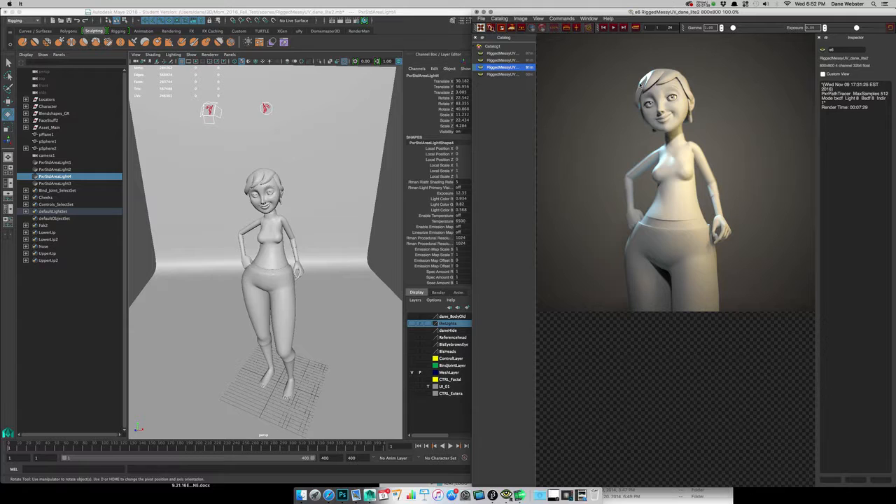
pyautogui.click(491, 60)
pyautogui.click(501, 67)
pyautogui.click(500, 74)
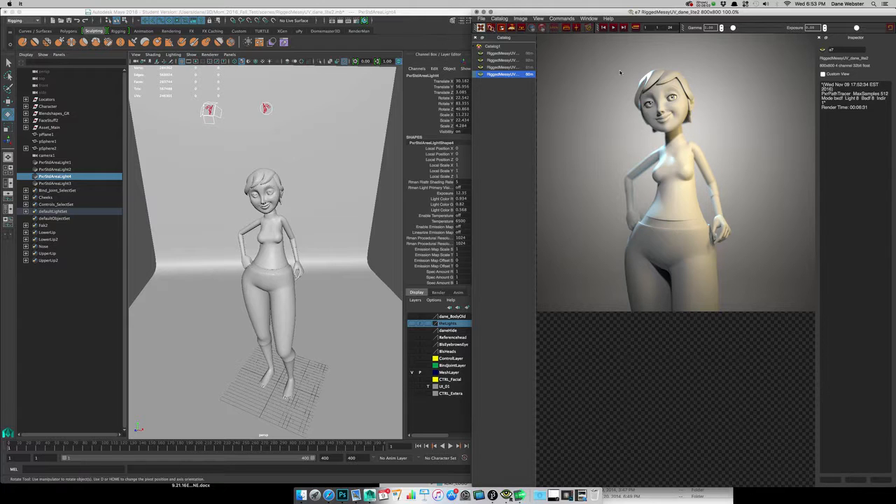
# View the four catalog renders in order, from the first lighting pass through to the fourth
pyautogui.click(520, 54)
pyautogui.click(514, 61)
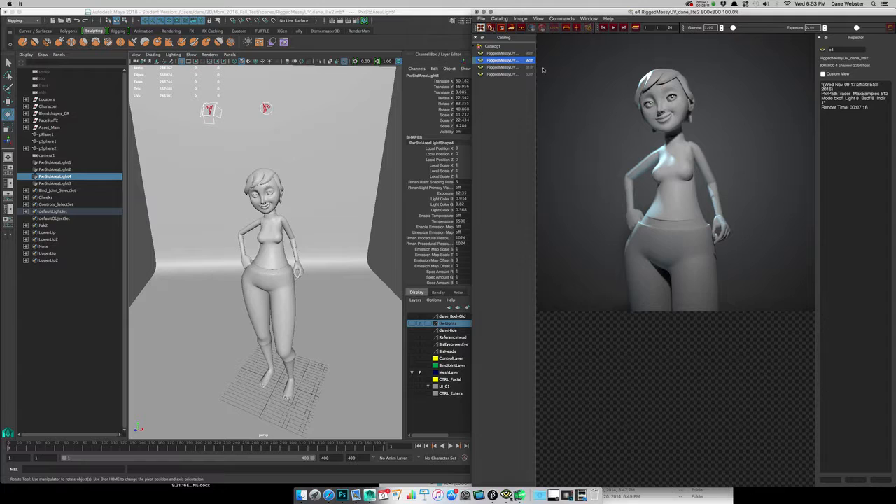
pyautogui.click(511, 67)
pyautogui.click(512, 75)
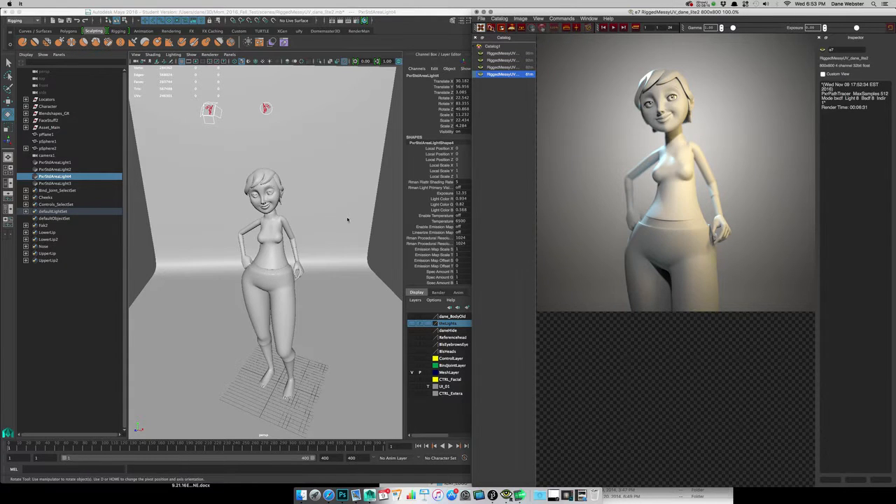
# Examine the full light arrangement around the character in Maya, and compare the first and fourth renders in the render viewer
pyautogui.keyDown('alt'); pyautogui.moveTo(320, 272); pyautogui.dragTo(300, 267); pyautogui.keyUp('alt')
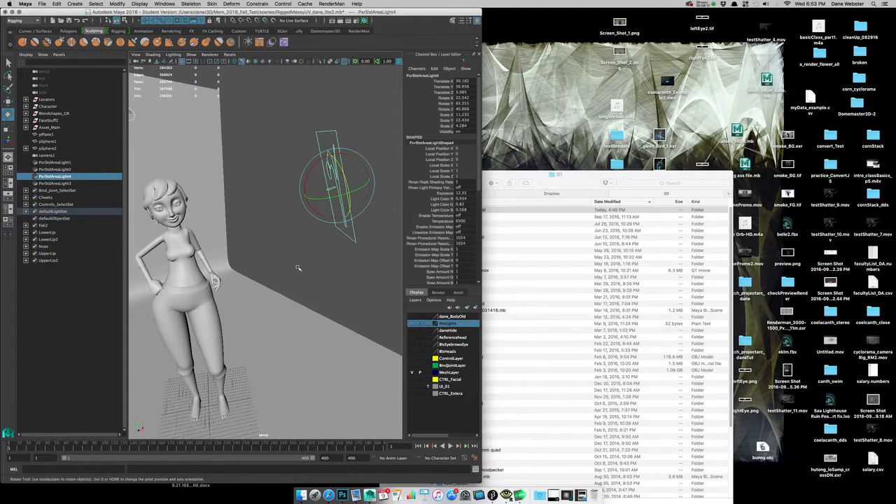
pyautogui.keyDown('alt'); pyautogui.moveTo(299, 266); pyautogui.dragTo(287, 212, button='right'); pyautogui.keyUp('alt')
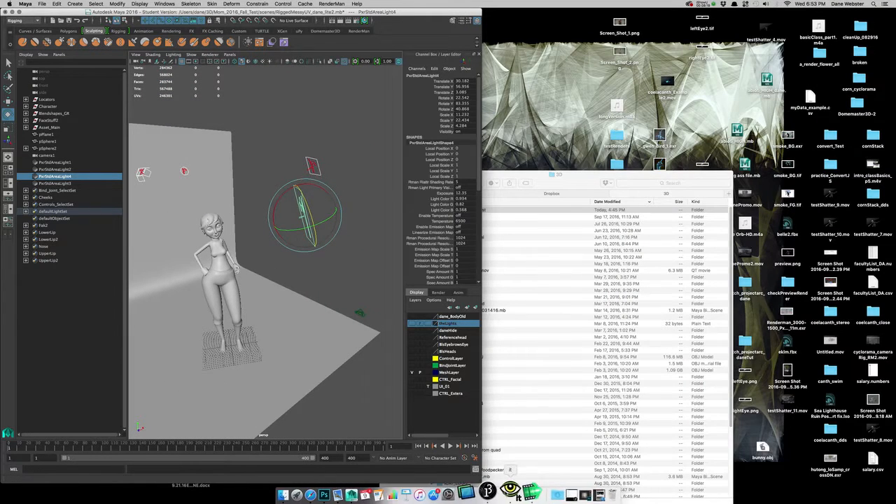
pyautogui.click(506, 494)
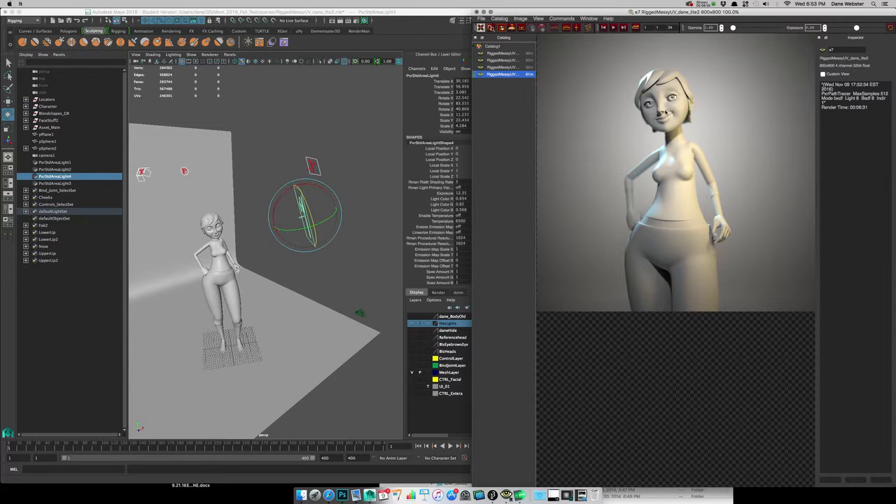
pyautogui.click(513, 53)
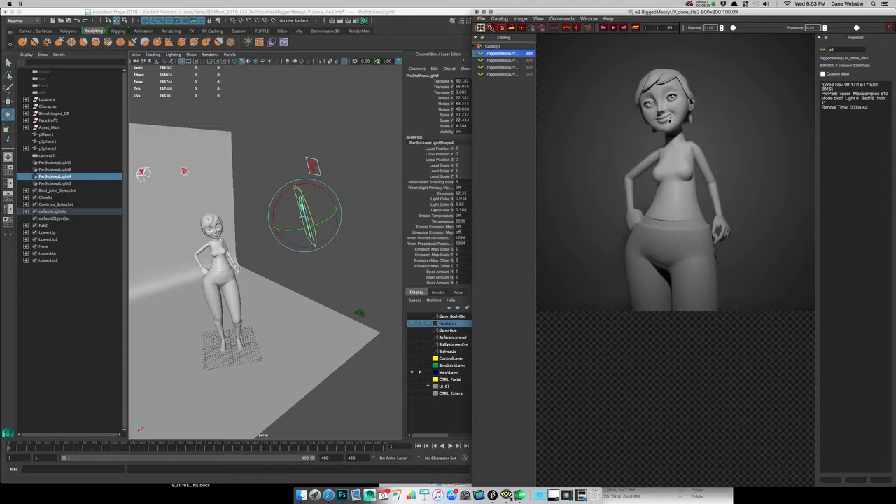
pyautogui.click(511, 73)
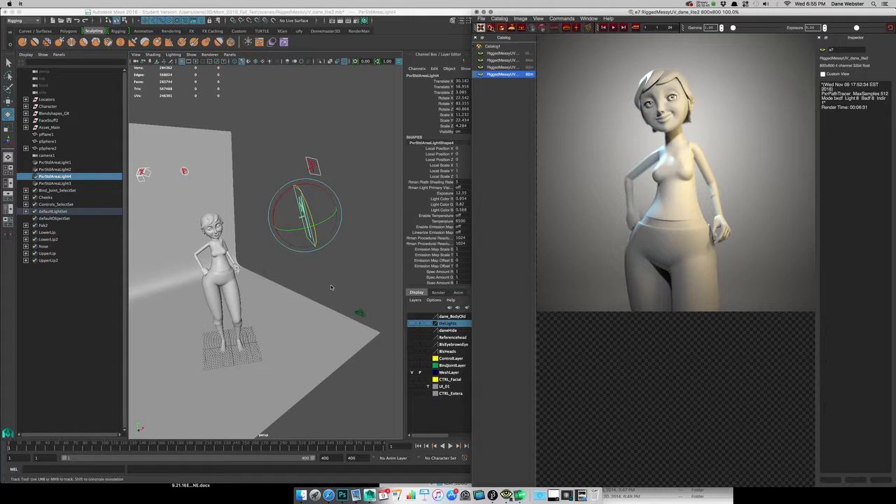
# Re-examine the area lights and camera around the character in Maya, and bring the render viewer back to the front
pyautogui.scroll(3, 331, 280)
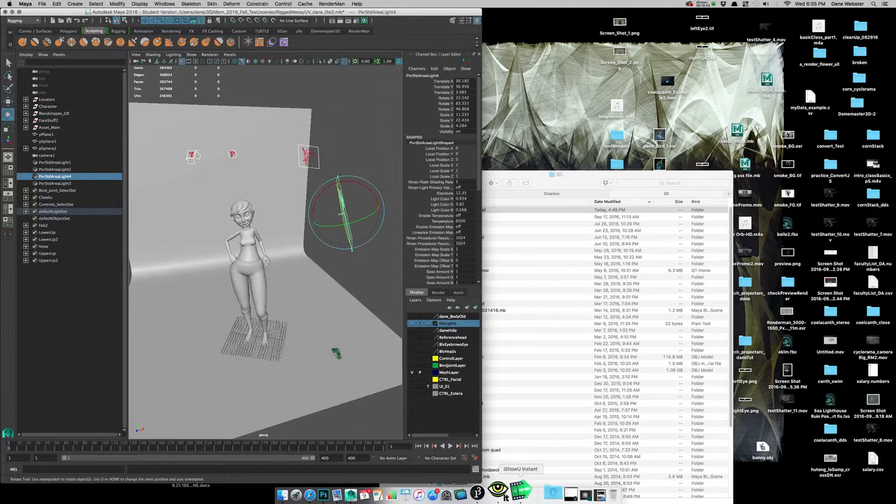
pyautogui.click(519, 491)
pyautogui.click(499, 491)
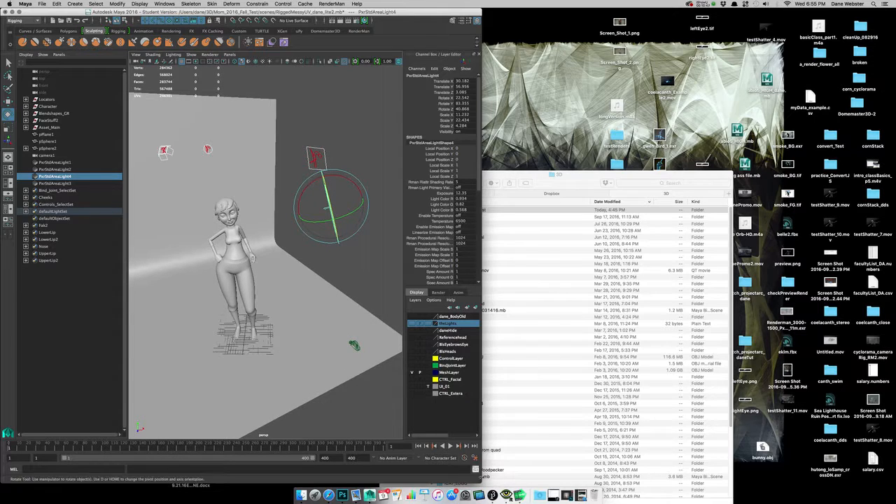
pyautogui.click(504, 488)
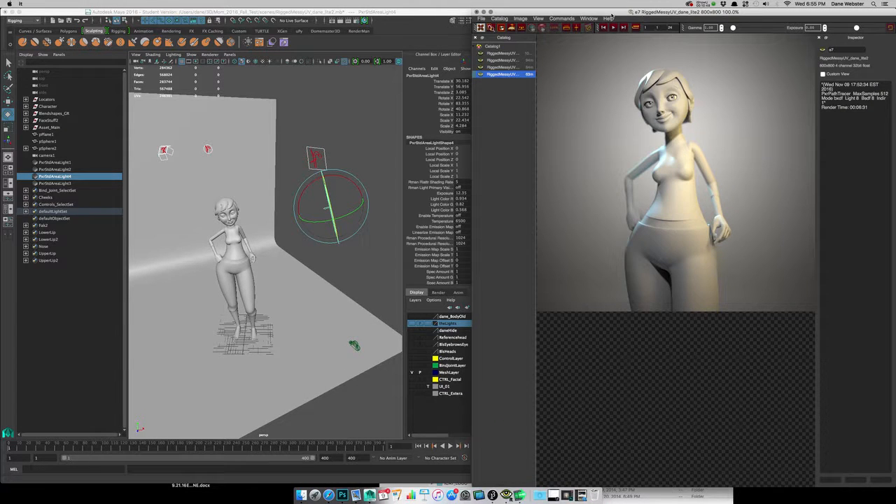